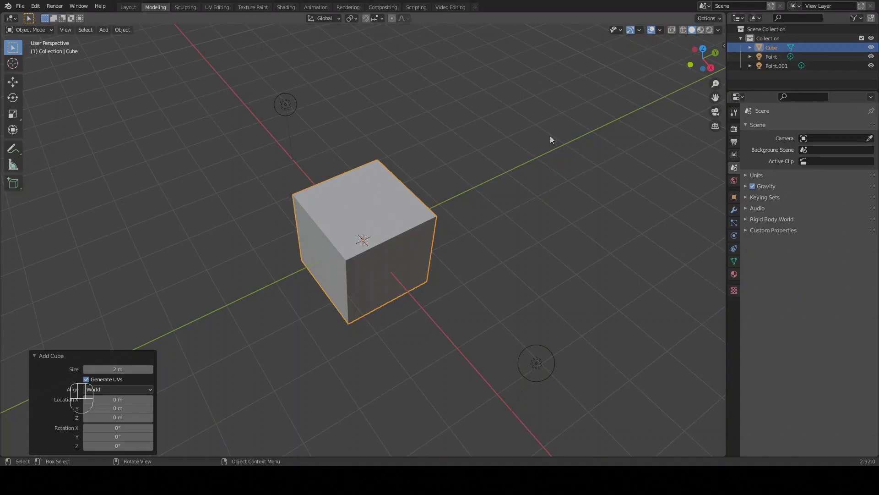
- Squash the cube's Z scale to 0.110 in the transform sidebar
key("n")
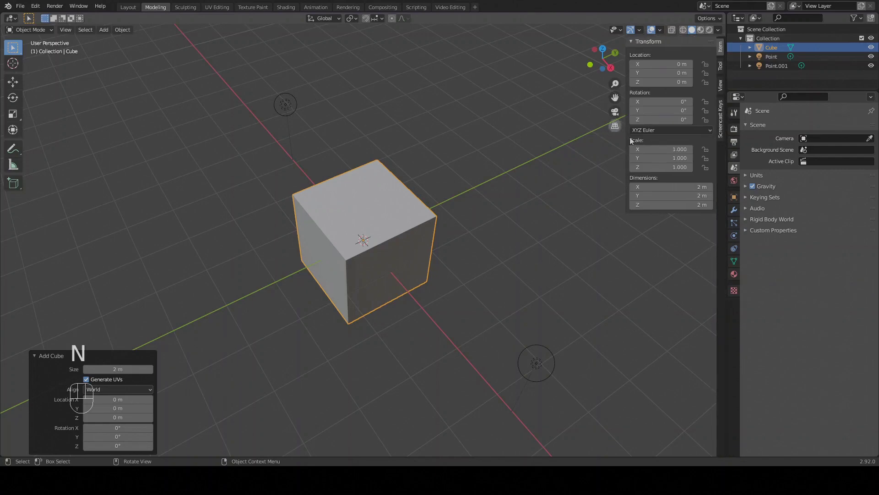
left_click_drag(664, 167, 615, 167)
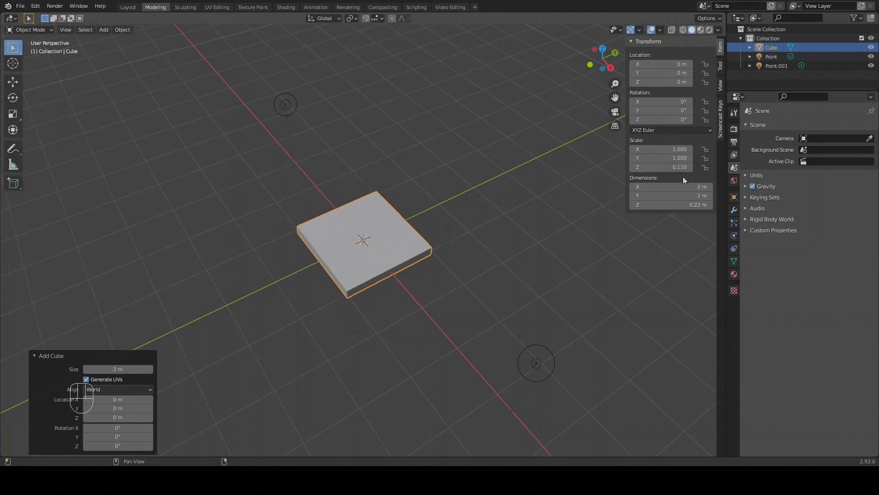
middle_click_drag(550, 196, 517, 199)
- Apply all transforms so the slab's scale reads 1, and reselect it
key("ctrl+a")
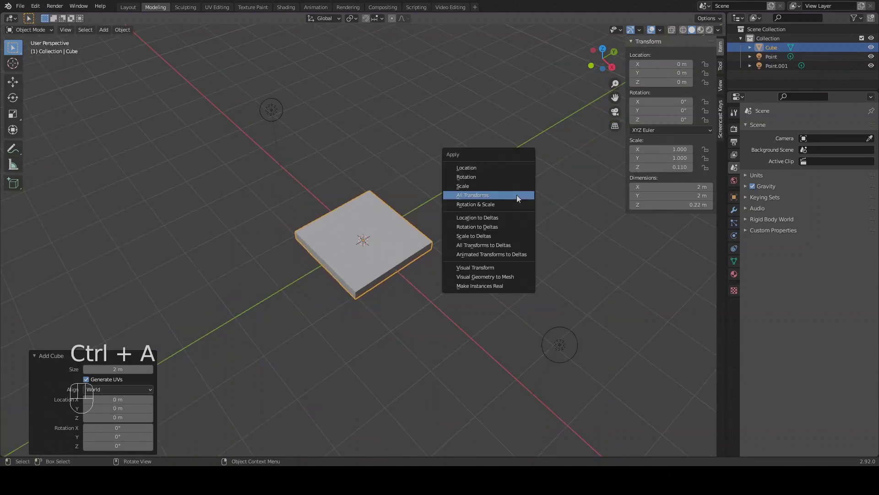
left_click(517, 194)
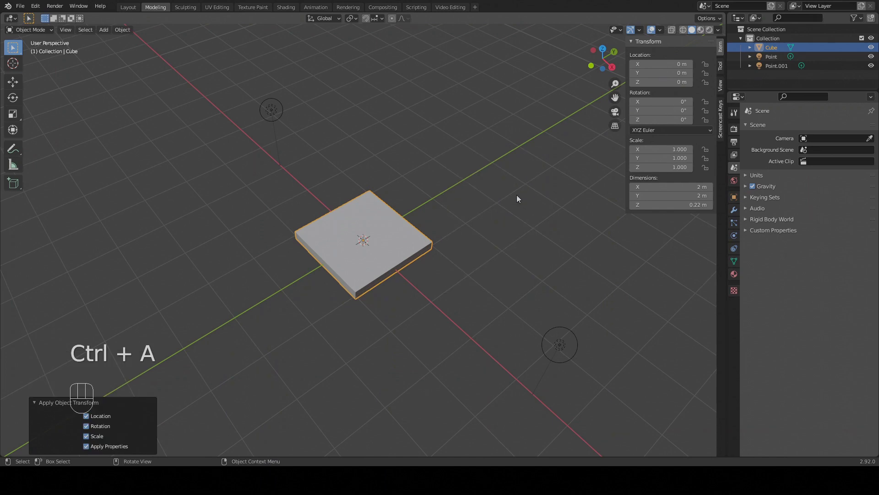
left_click(441, 199)
scroll(384, 257, "up", 2)
left_click(375, 232)
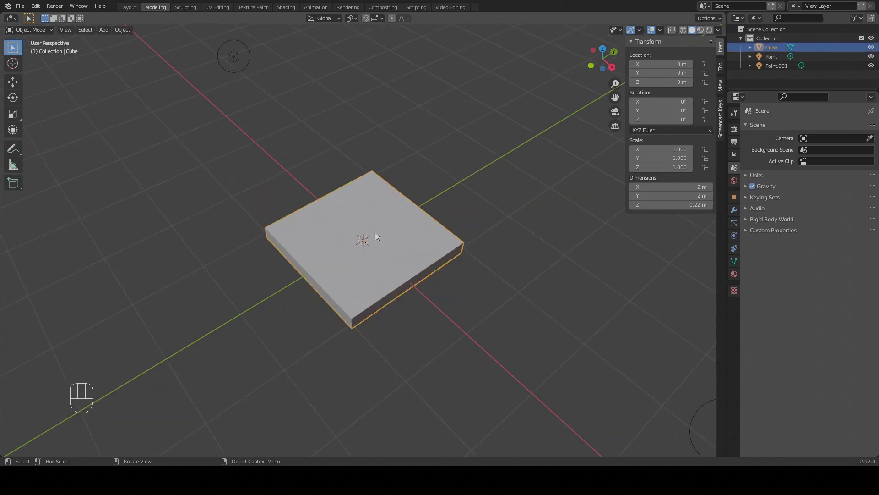
- In Edit Mode, add 10 unslid loop cuts across the slab in one direction
key("Tab")
scroll(375, 233, "up", 2)
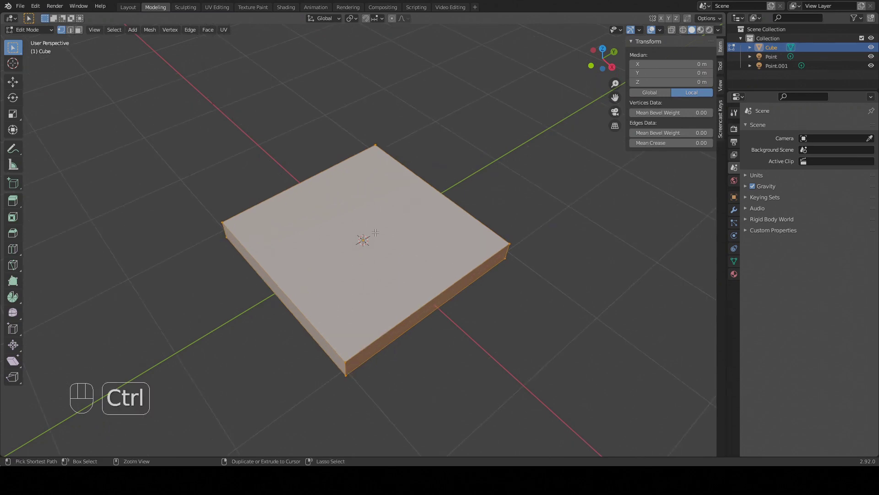
key("ctrl+r")
type("10")
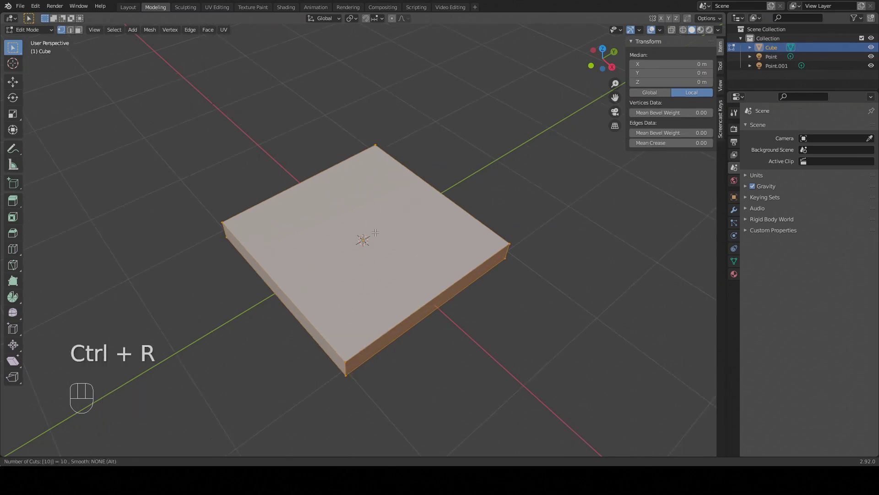
left_click(252, 265)
key("Return")
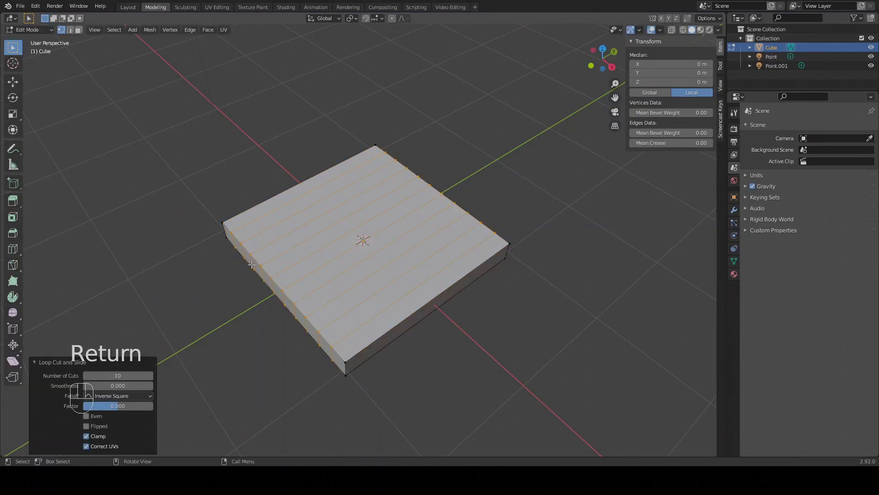
- Add another 10 unslid loop cuts in the perpendicular direction
key("ctrl+r")
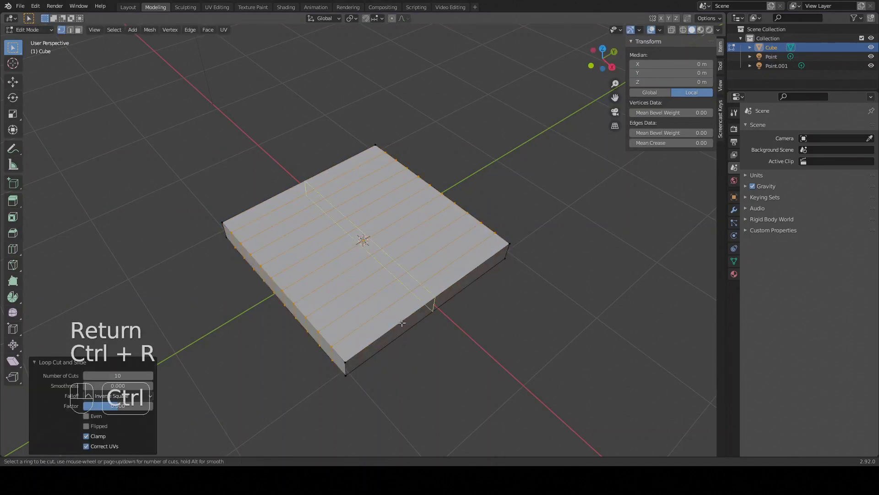
type("10")
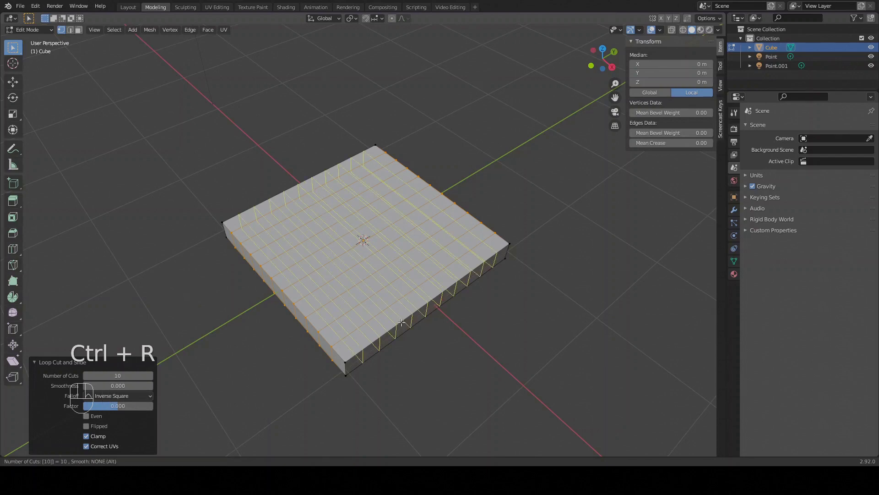
left_click(402, 322)
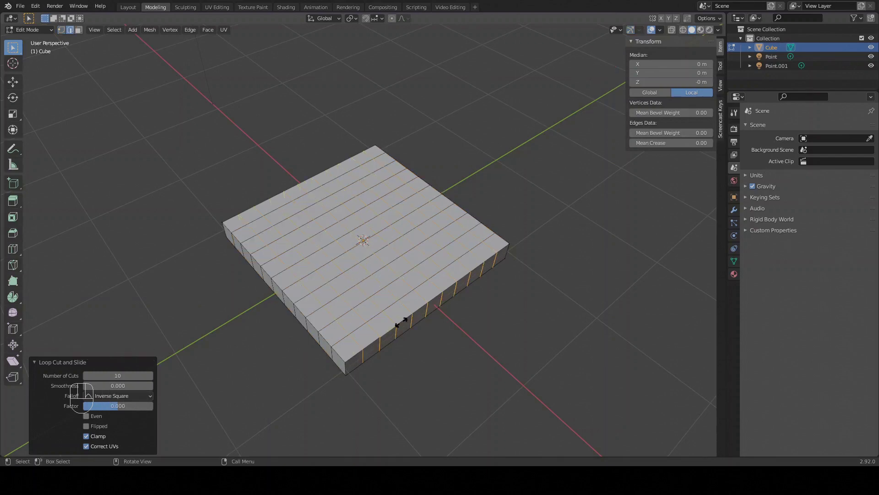
key("Return")
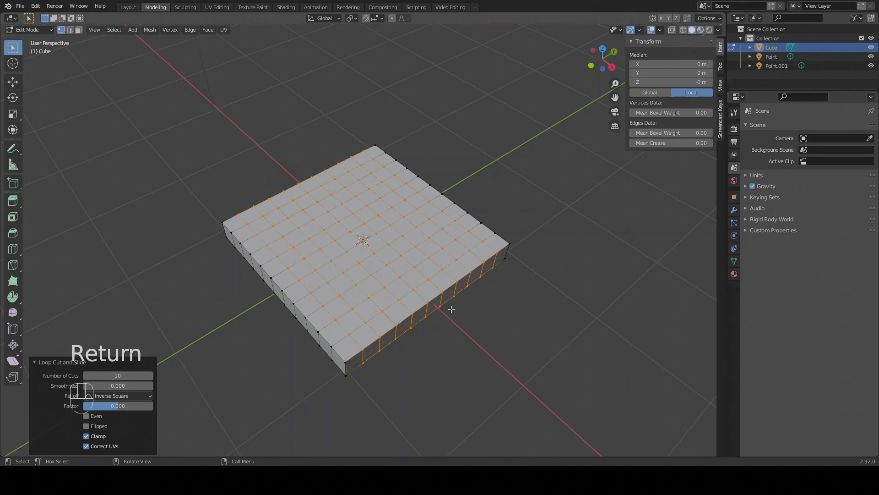
- From top view, box-select all the slab's top faces and switch to vertex select
left_click(604, 294)
left_click_drag(603, 49, 602, 56)
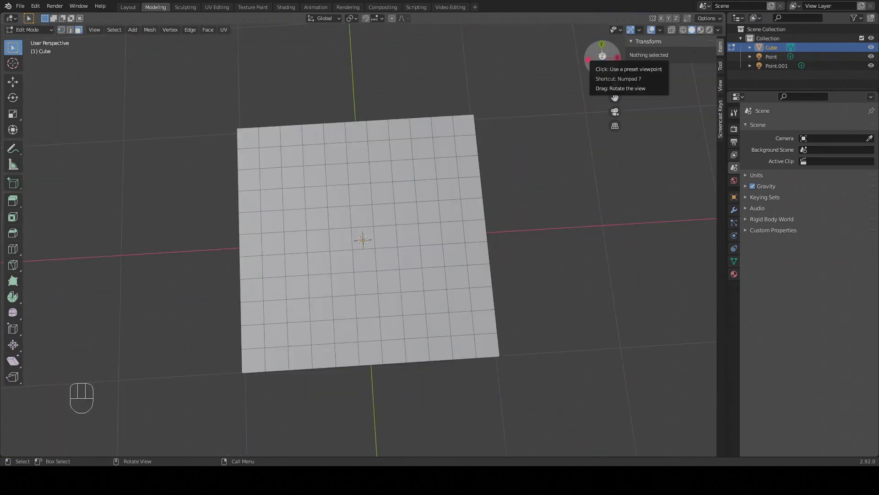
left_click(602, 55)
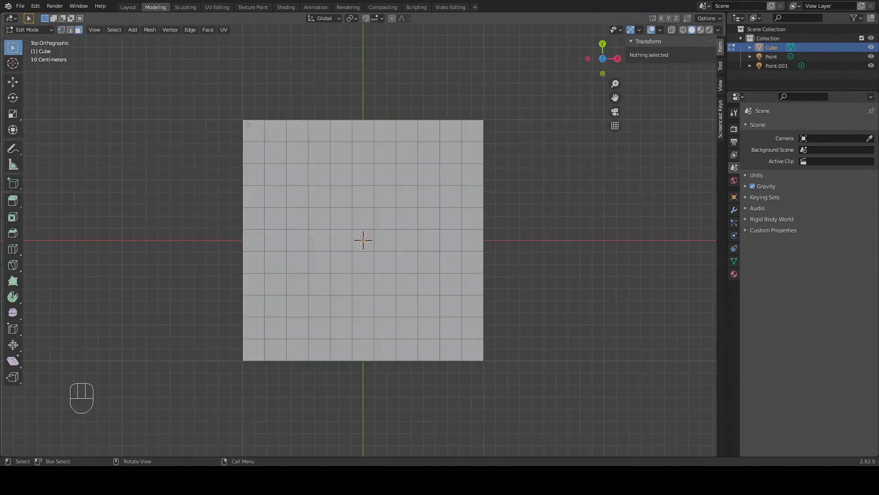
left_click_drag(232, 108, 536, 384)
middle_click_drag(417, 430, 455, 369)
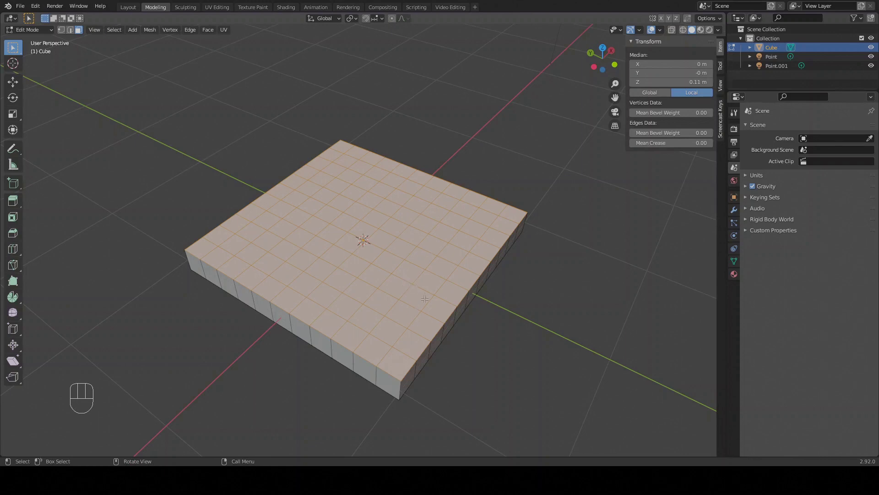
key("1")
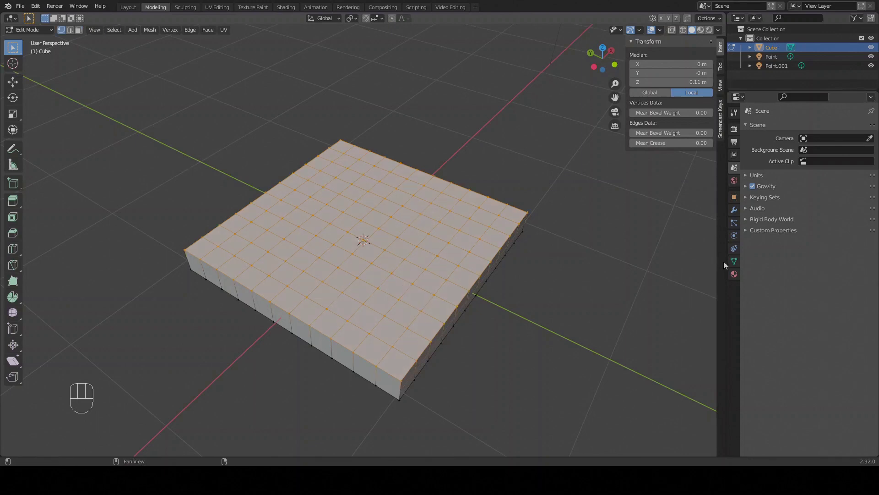
- Create a vertex group named Displacement and assign the selected top vertices to it
left_click(734, 262)
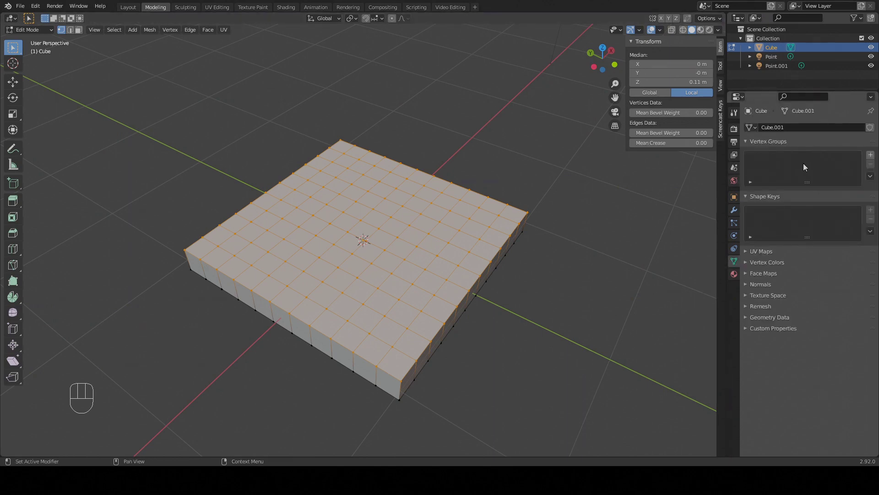
left_click(870, 155)
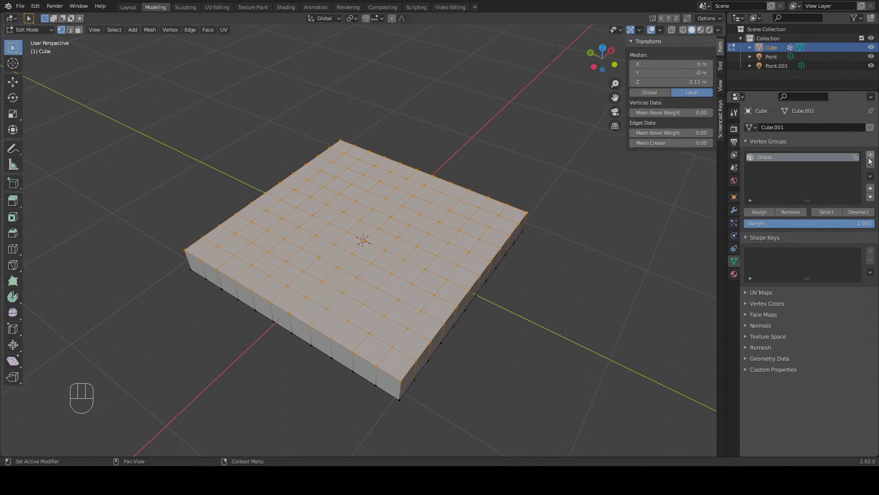
double_click(766, 158)
type("Displacement")
key("Return")
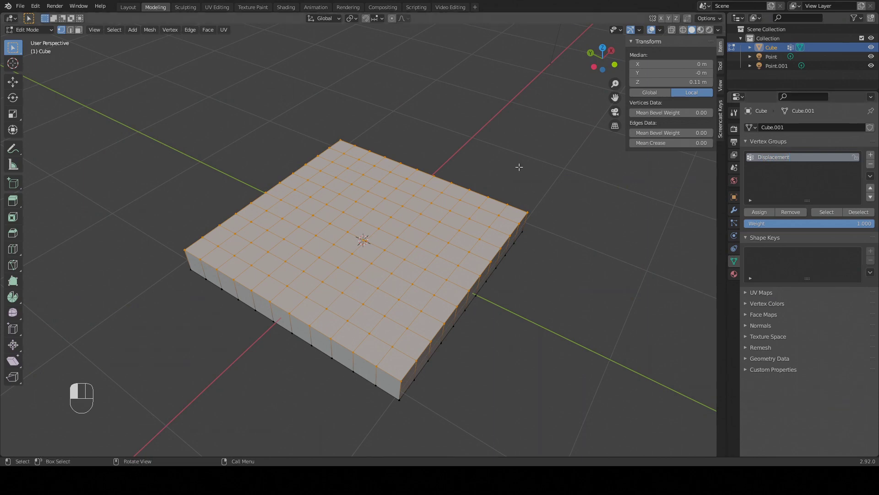
left_click(760, 212)
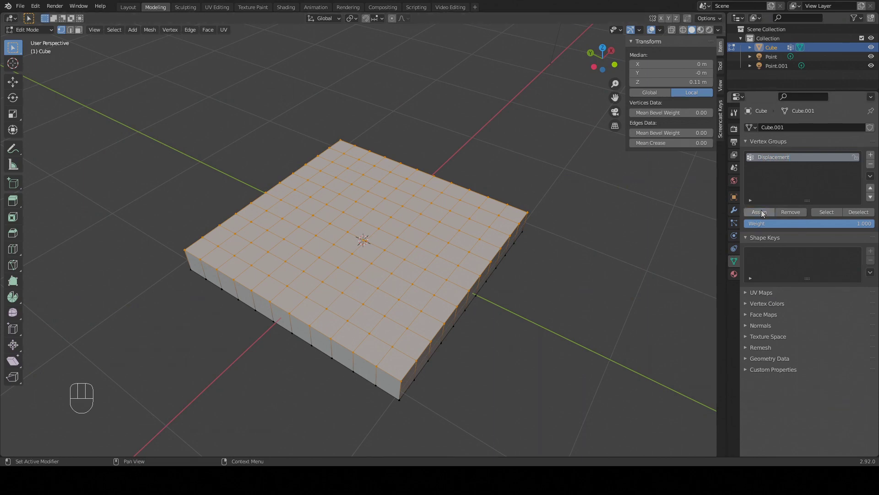
- Back in Object Mode, add a Subdivision Surface modifier to the slab
key("Tab")
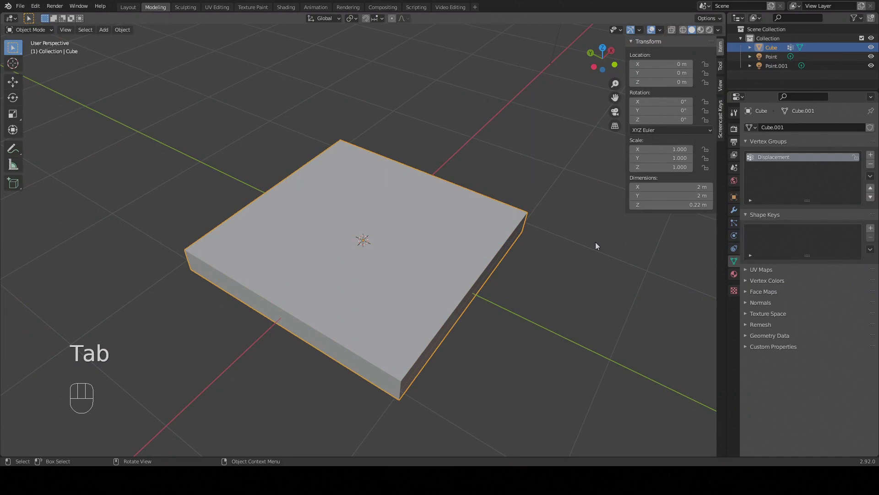
left_click(734, 209)
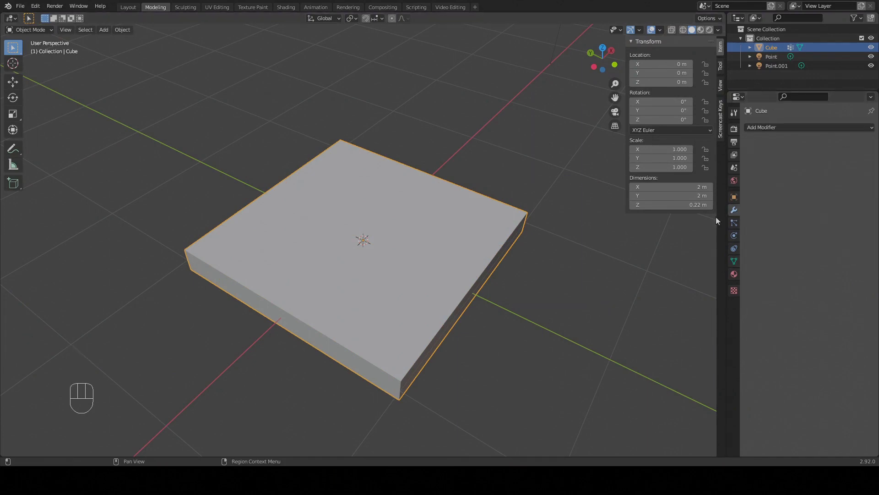
left_click(800, 133)
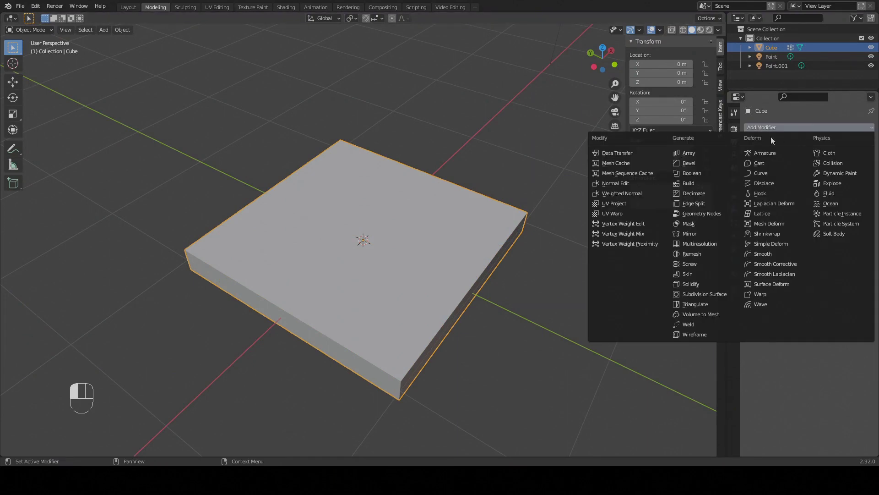
left_click(695, 294)
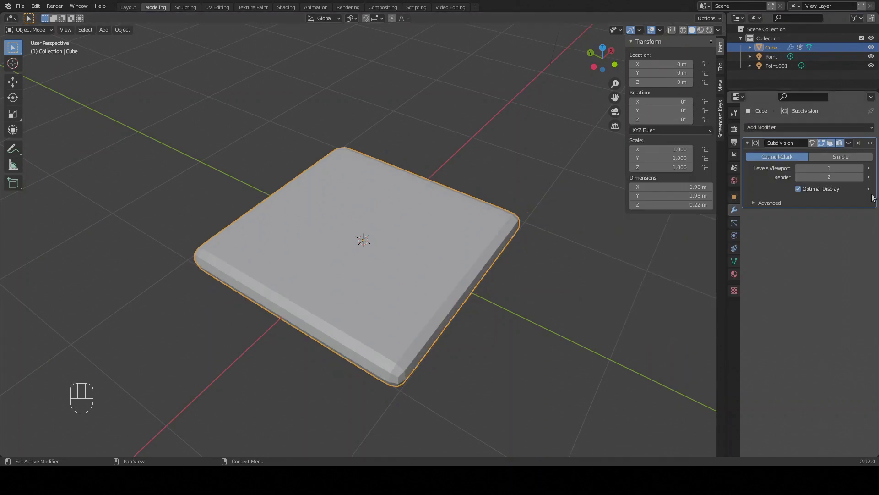
- Set the subdivision to Simple with viewport and render levels of 3
left_click(847, 158)
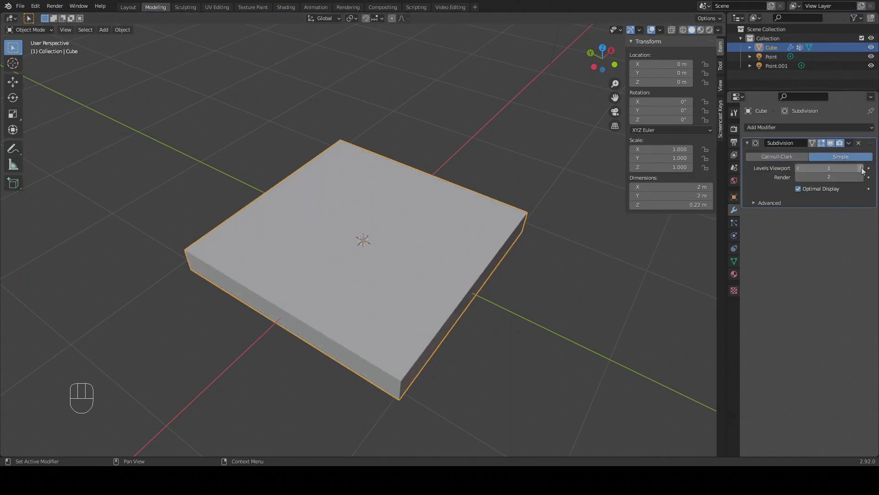
left_click(862, 168)
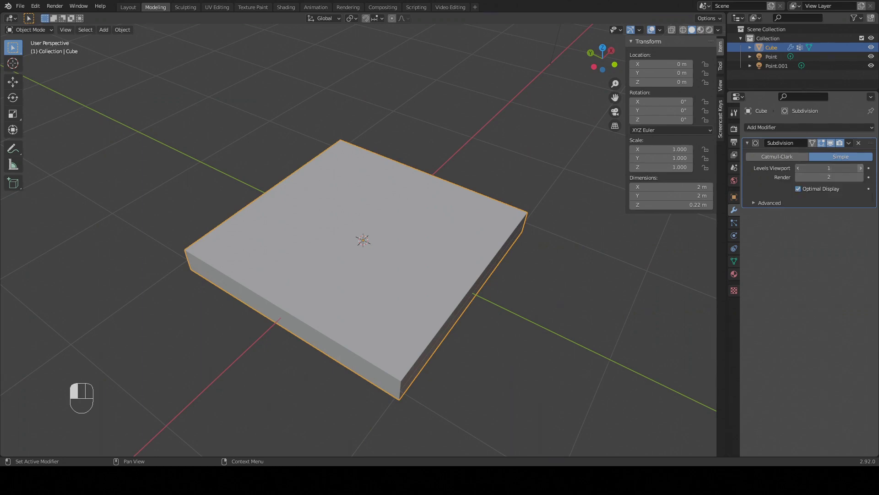
left_click(862, 168)
left_click(861, 177)
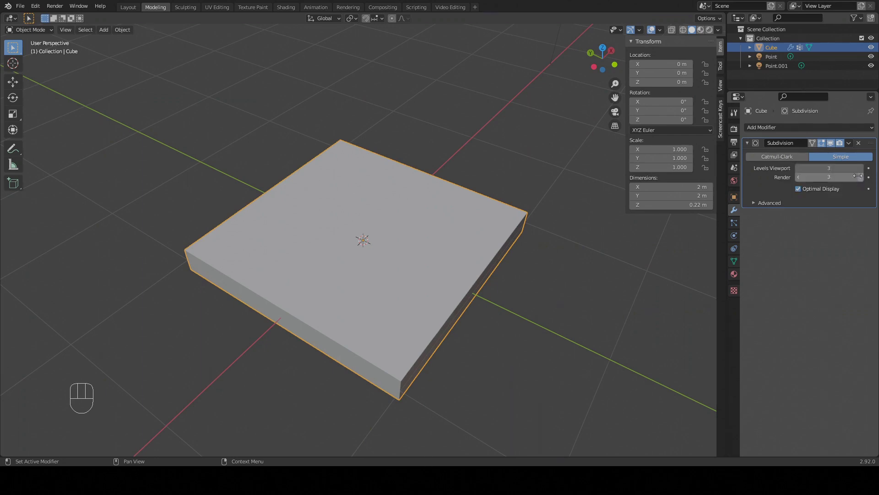
- Open the Add Modifier menu on the slab's Modifier tab
left_click(801, 126)
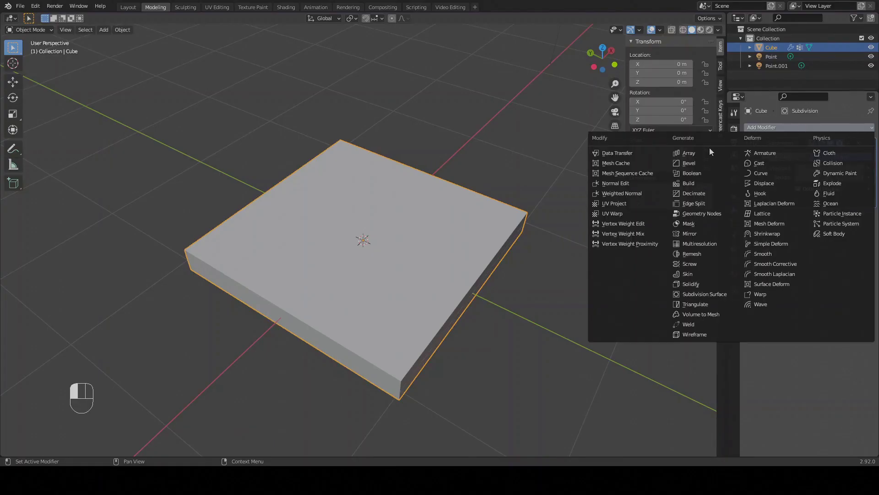
- Add a Displace modifier whose new image texture loads Brick_Wall_017_height.png
left_click(763, 183)
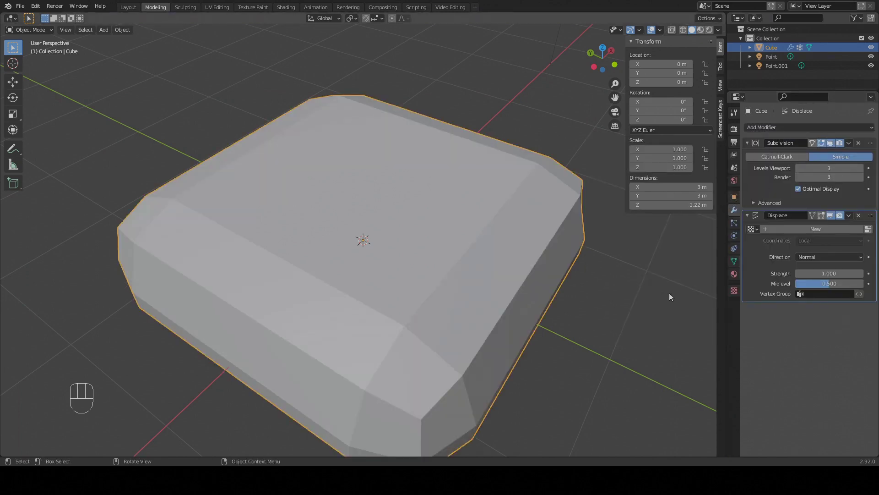
left_click(823, 229)
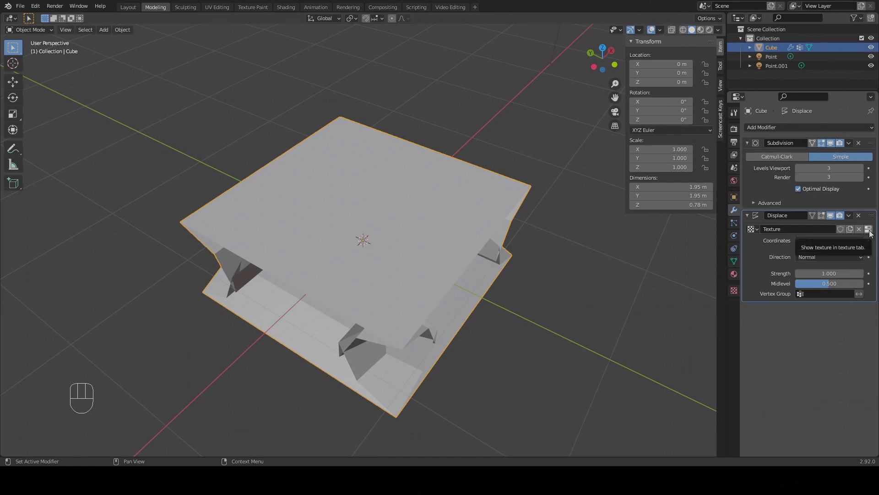
left_click(869, 229)
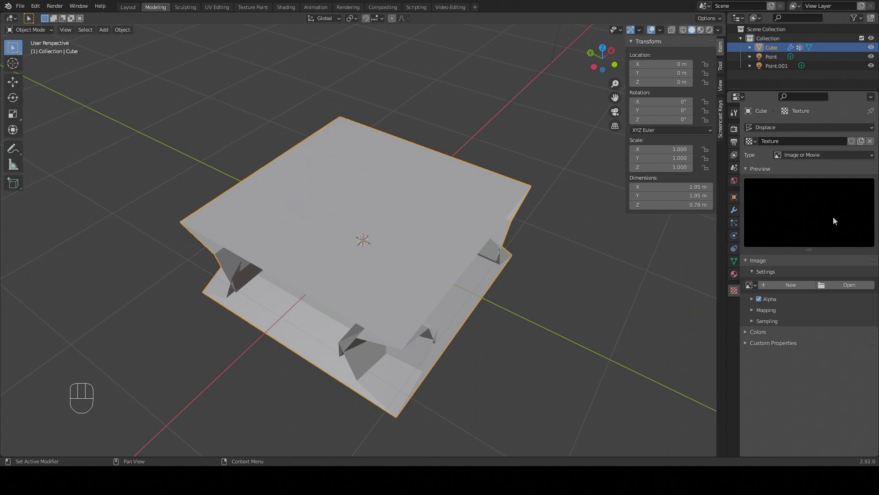
left_click(849, 285)
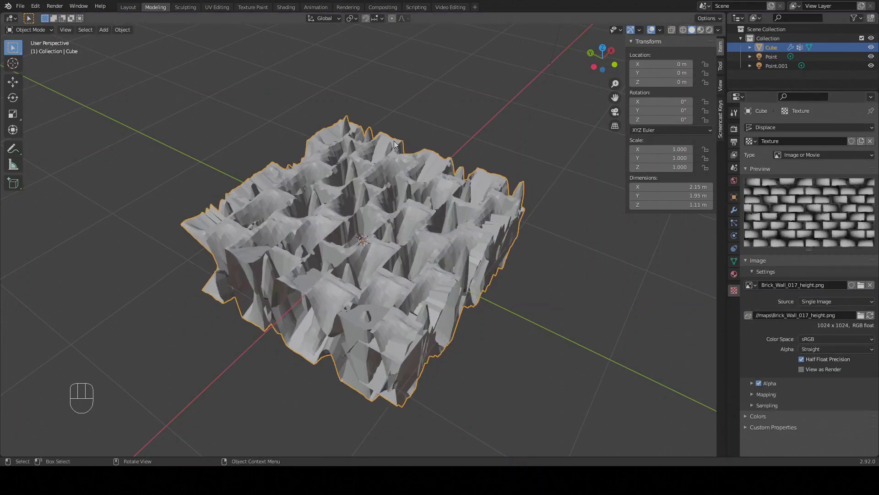
mouse_move(572, 259)
middle_mouse_down()
mouse_move(554, 303)
mouse_move(557, 236)
mouse_move(580, 225)
mouse_move(613, 244)
mouse_move(591, 274)
mouse_move(546, 261)
mouse_move(562, 270)
middle_mouse_up()
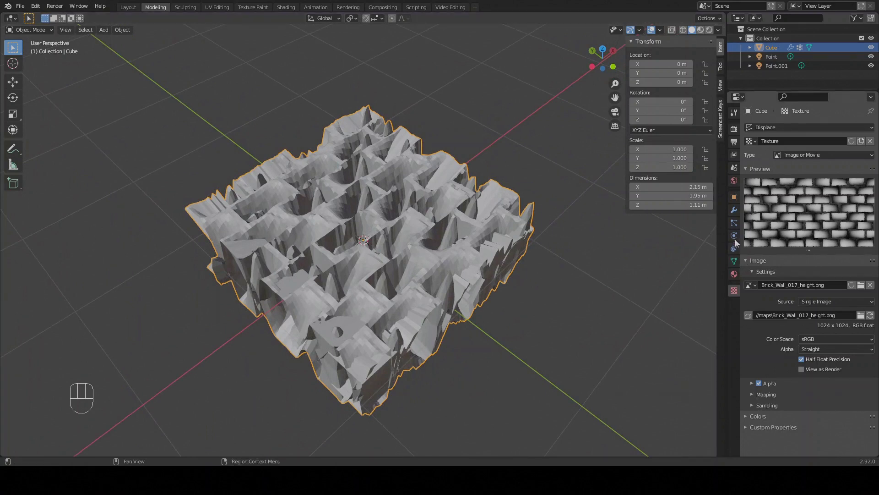
- Set the Displace strength to 0.100 and midlevel to 0.000 for a gentle brick relief
left_click(734, 211)
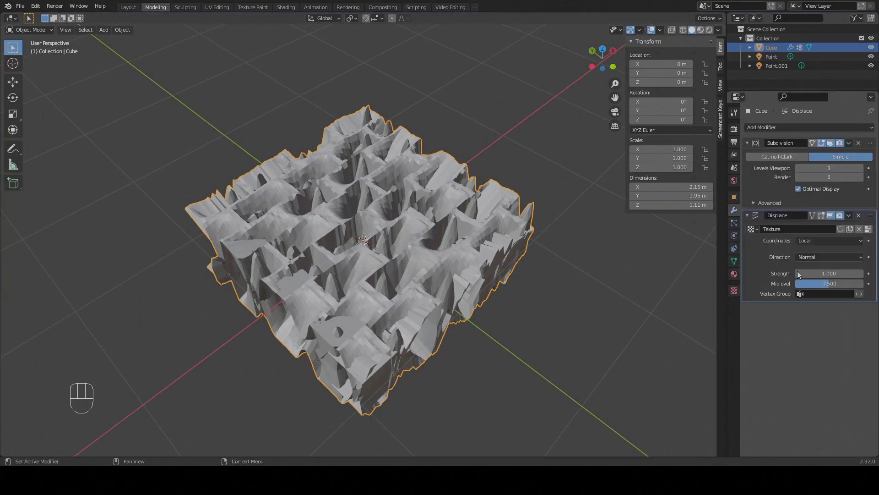
left_click_drag(837, 271, 812, 272)
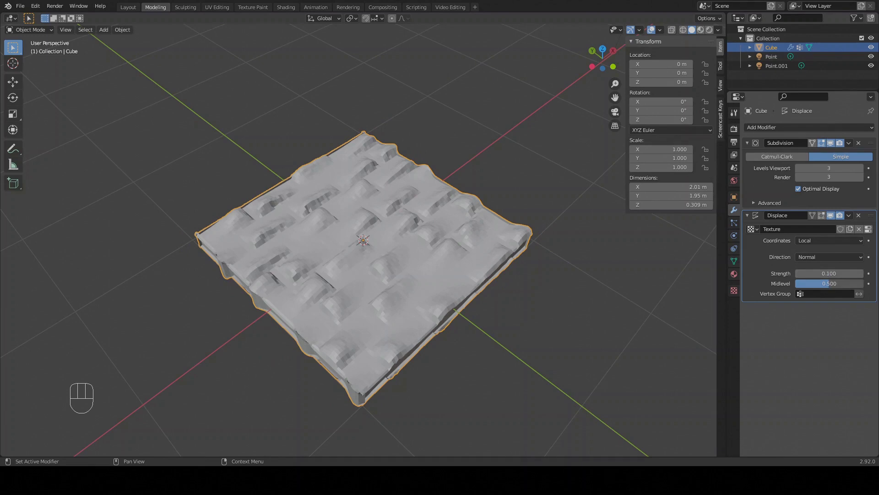
left_click_drag(824, 283, 796, 287)
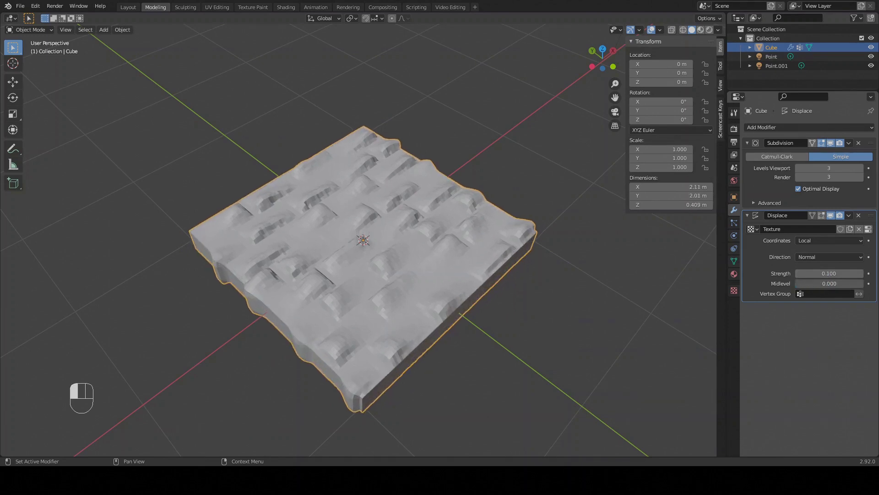
mouse_move(376, 234)
middle_mouse_down()
mouse_move(386, 243)
mouse_move(381, 272)
mouse_move(390, 271)
mouse_move(368, 228)
mouse_move(379, 234)
middle_mouse_up()
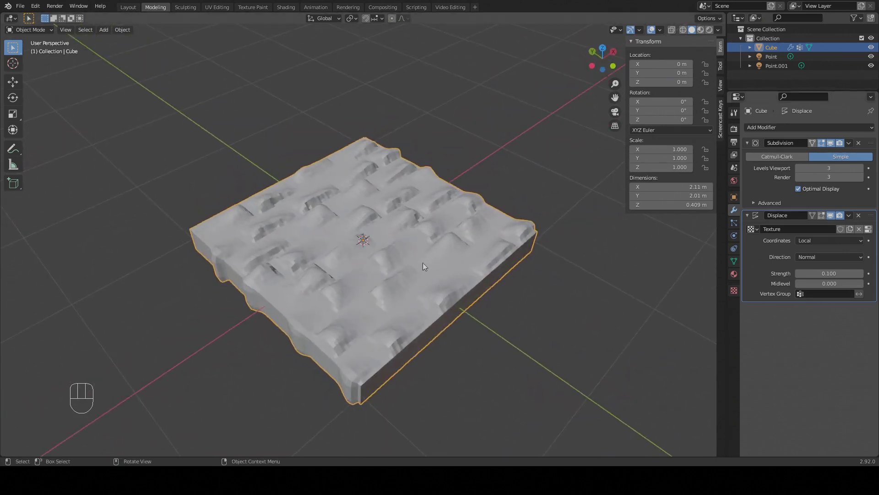
middle_click_drag(325, 350, 348, 329)
- Restrict the Displace modifier to the Displacement vertex group
left_click(825, 294)
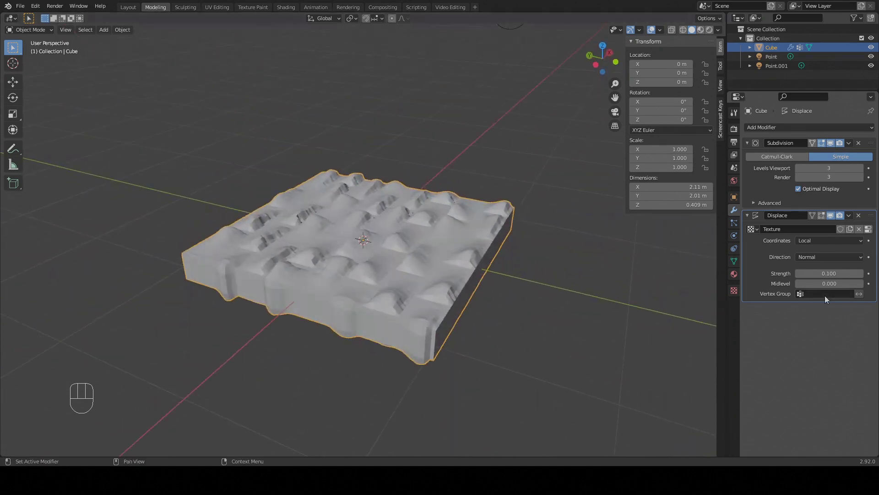
left_click(803, 310)
middle_click_drag(452, 308, 443, 353)
middle_click_drag(469, 331, 413, 302)
scroll(371, 322, "up", 5)
scroll(366, 309, "down", 2)
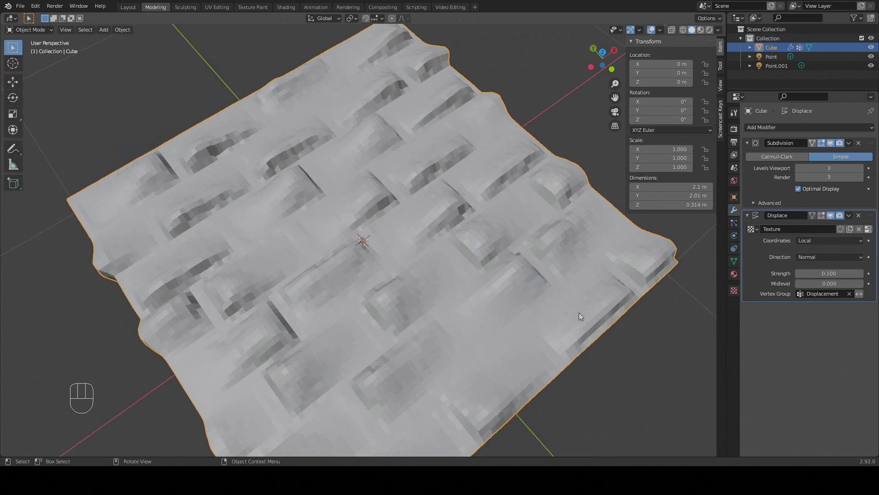
- Raise the Subdivision viewport and render levels to 4
left_click(861, 168)
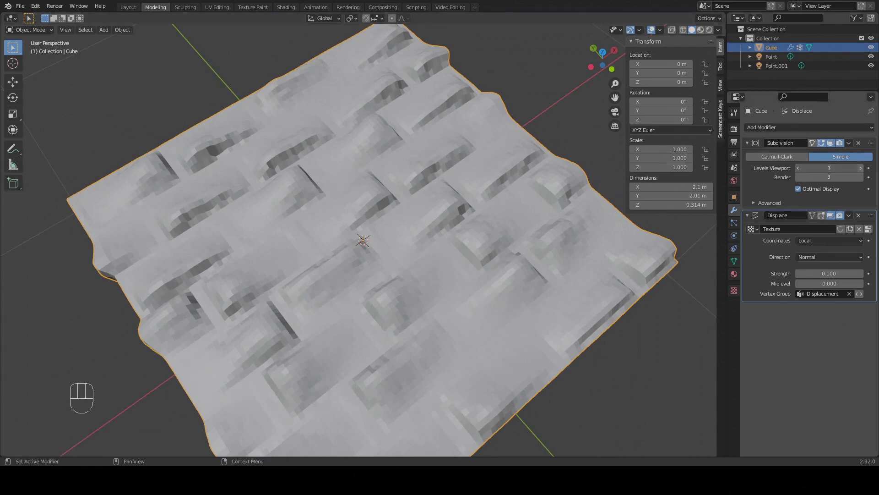
left_click(860, 178)
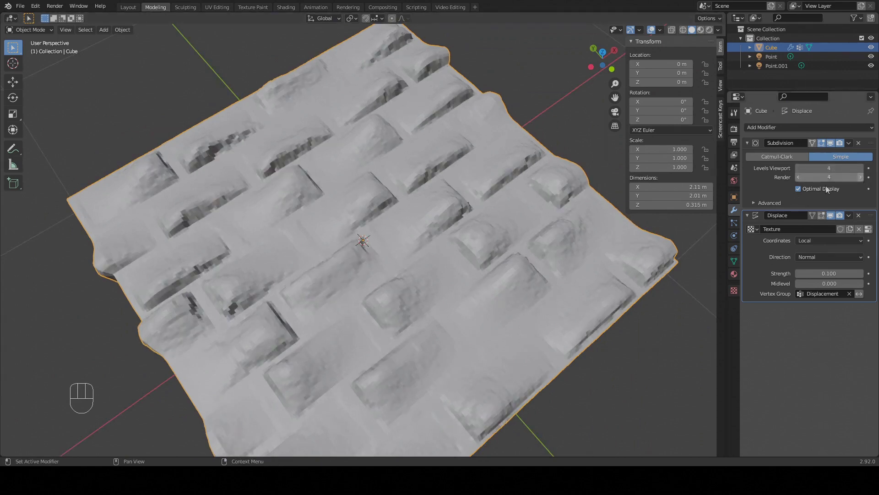
middle_click_drag(404, 287, 373, 274)
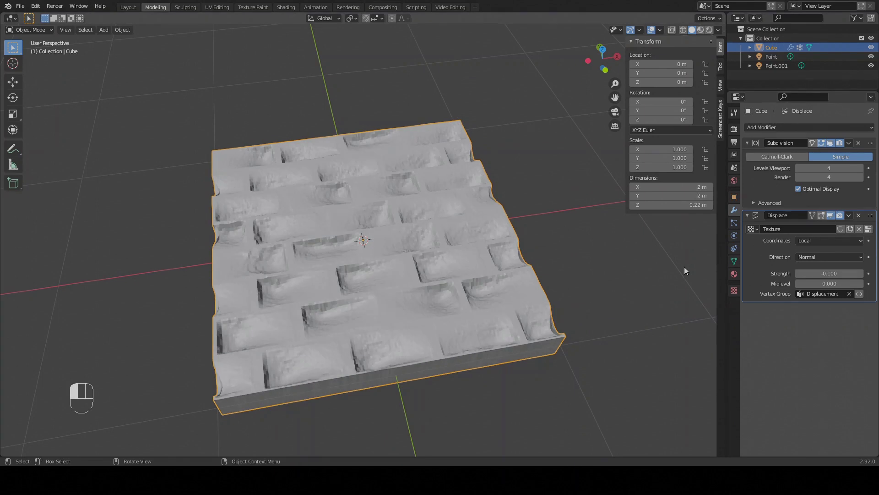
- Orbit above the slab to view the inverted, recessed bricks from different angles
middle_click_drag(327, 260, 317, 300)
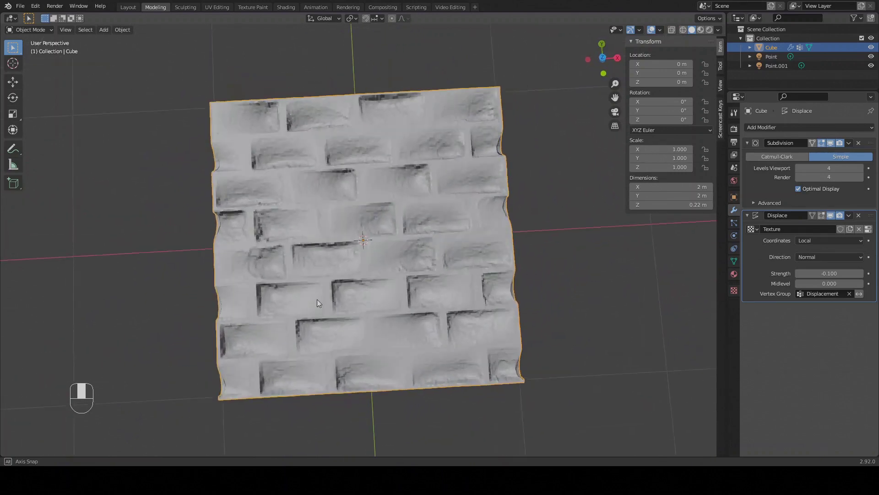
mouse_move(317, 299)
middle_mouse_down()
mouse_move(330, 263)
mouse_move(324, 285)
mouse_move(309, 287)
middle_mouse_up()
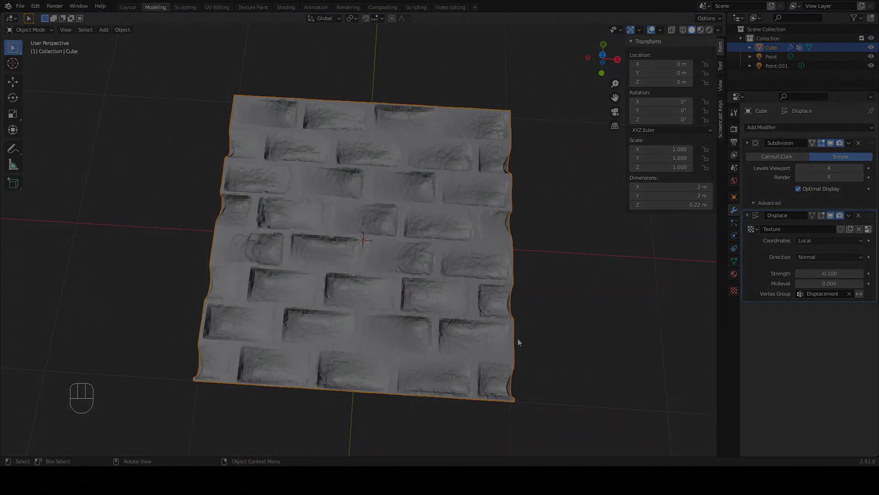